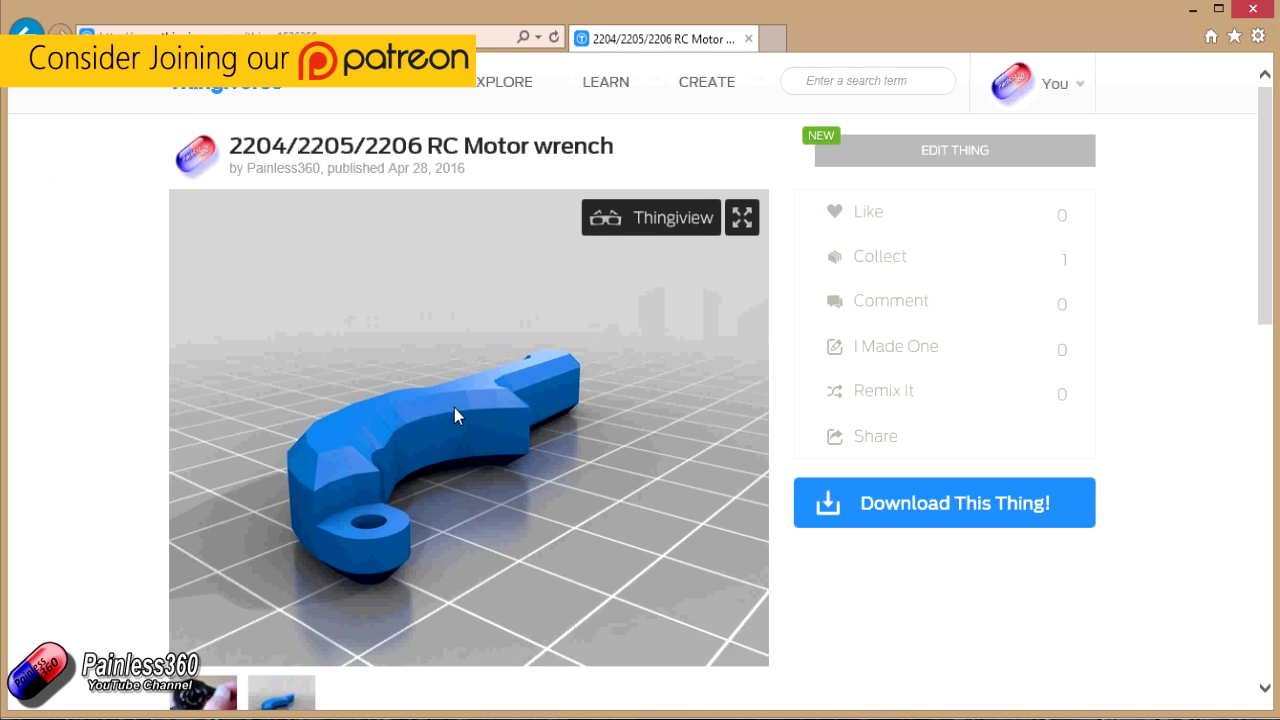
# Examine the RC motor wrench on its Thingiverse page in the interactive 3D view and in its gallery images
pyautogui.click(600, 222)
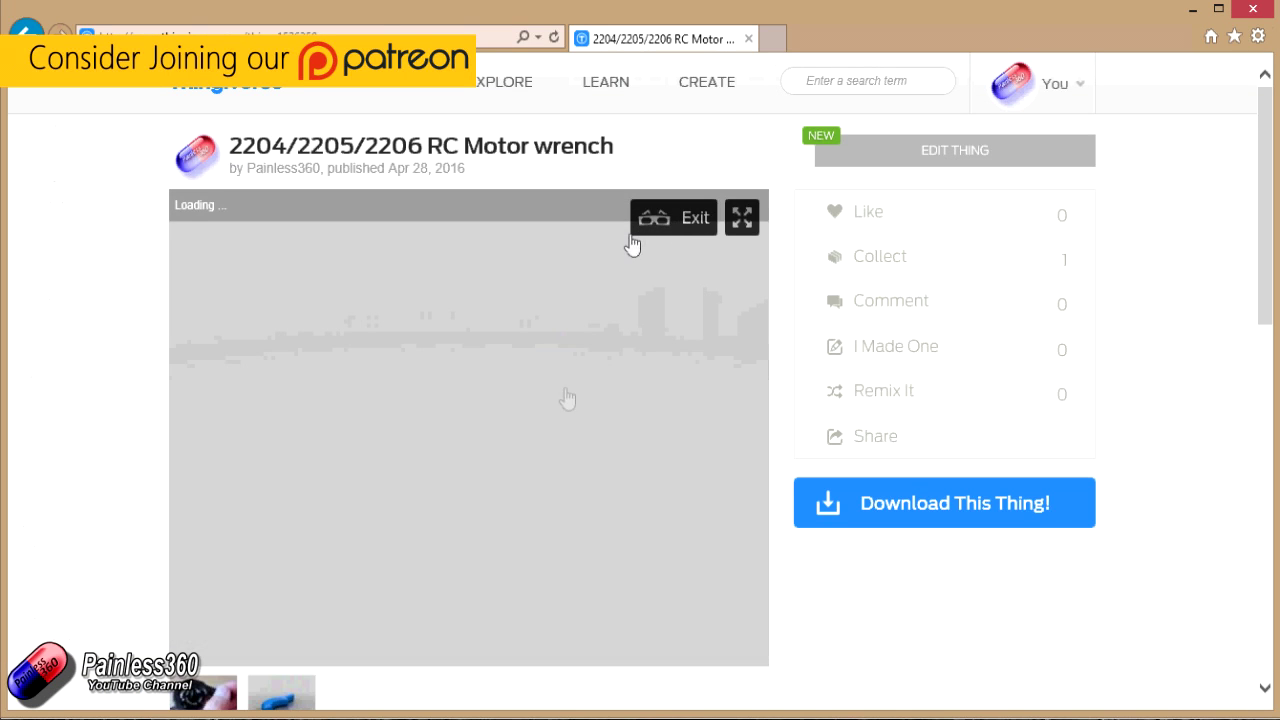
pyautogui.moveTo(500, 408); pyautogui.dragTo(674, 503)
pyautogui.click(204, 692)
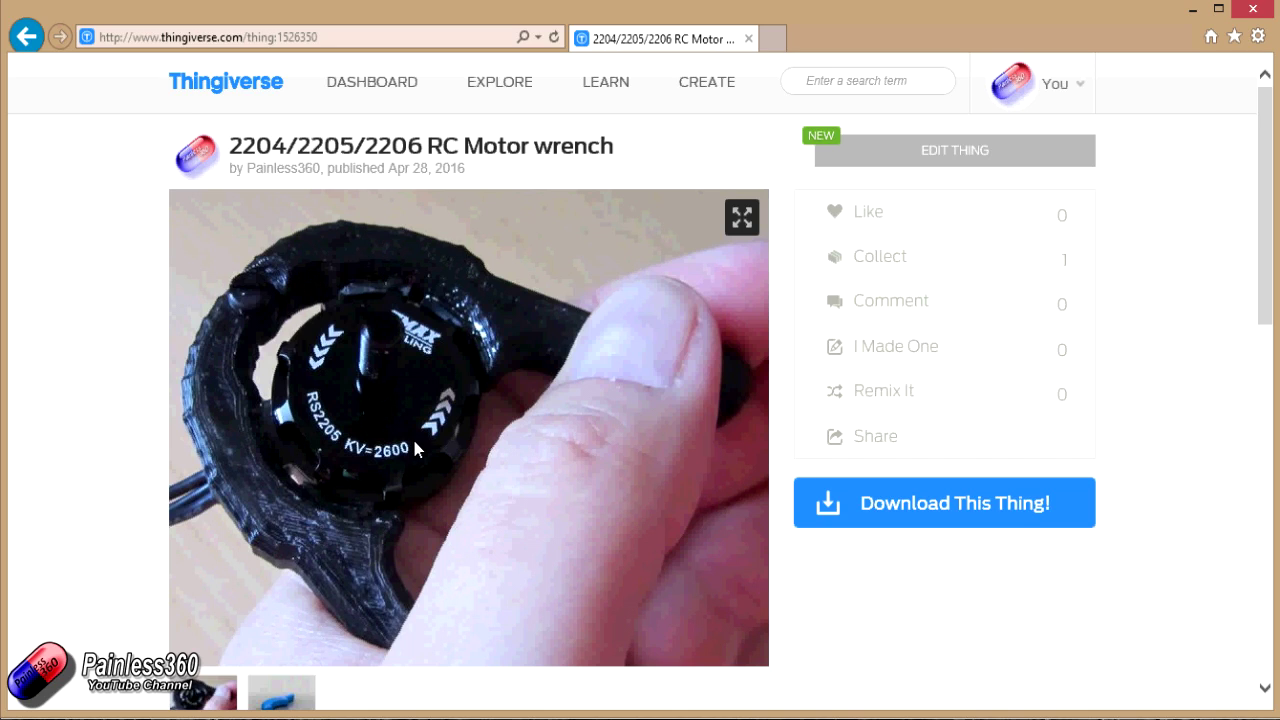
pyautogui.click(281, 700)
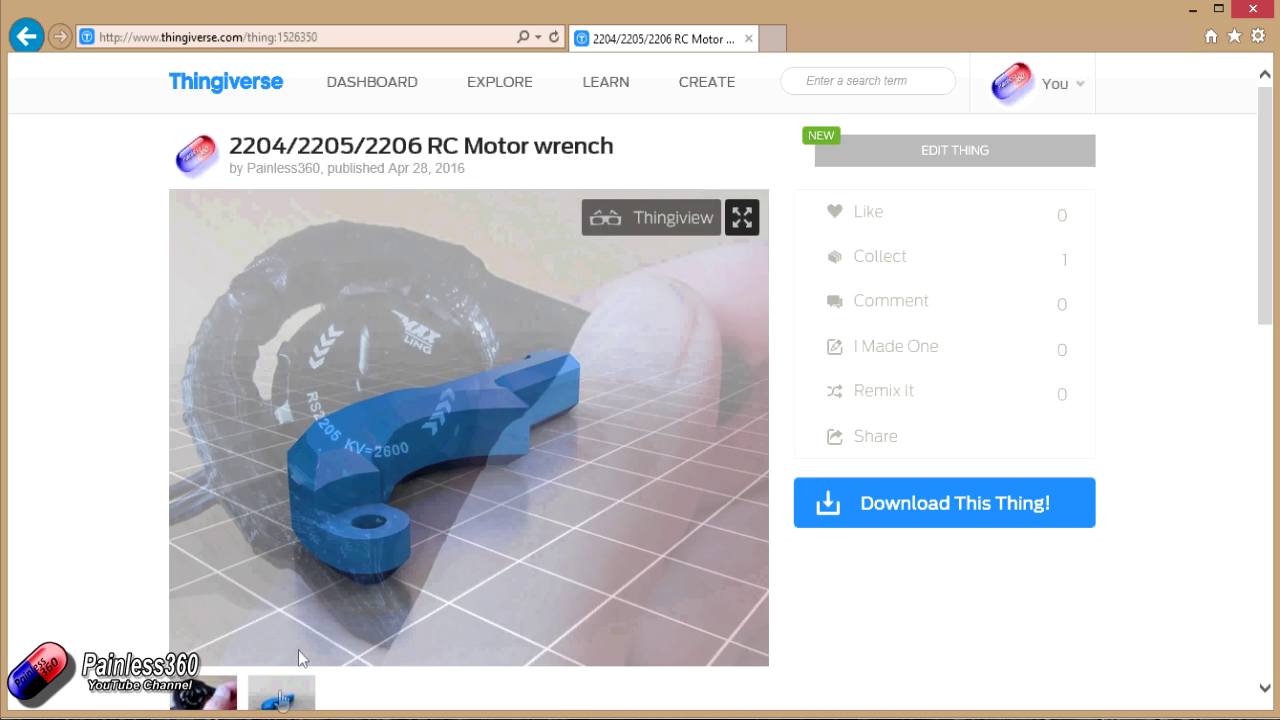
pyautogui.moveTo(490, 376); pyautogui.dragTo(484, 410)
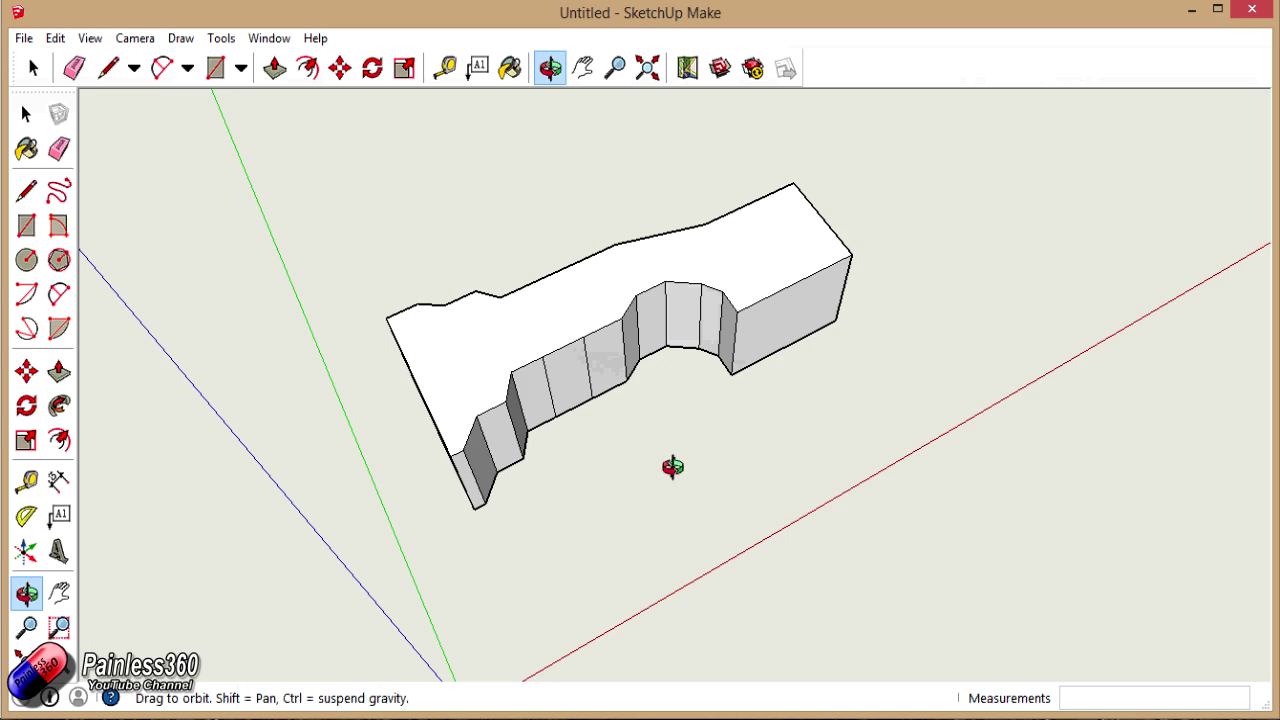
# Offset the outline of the part's top face inward by 1.5 mm
pyautogui.scroll(4, 673, 467)
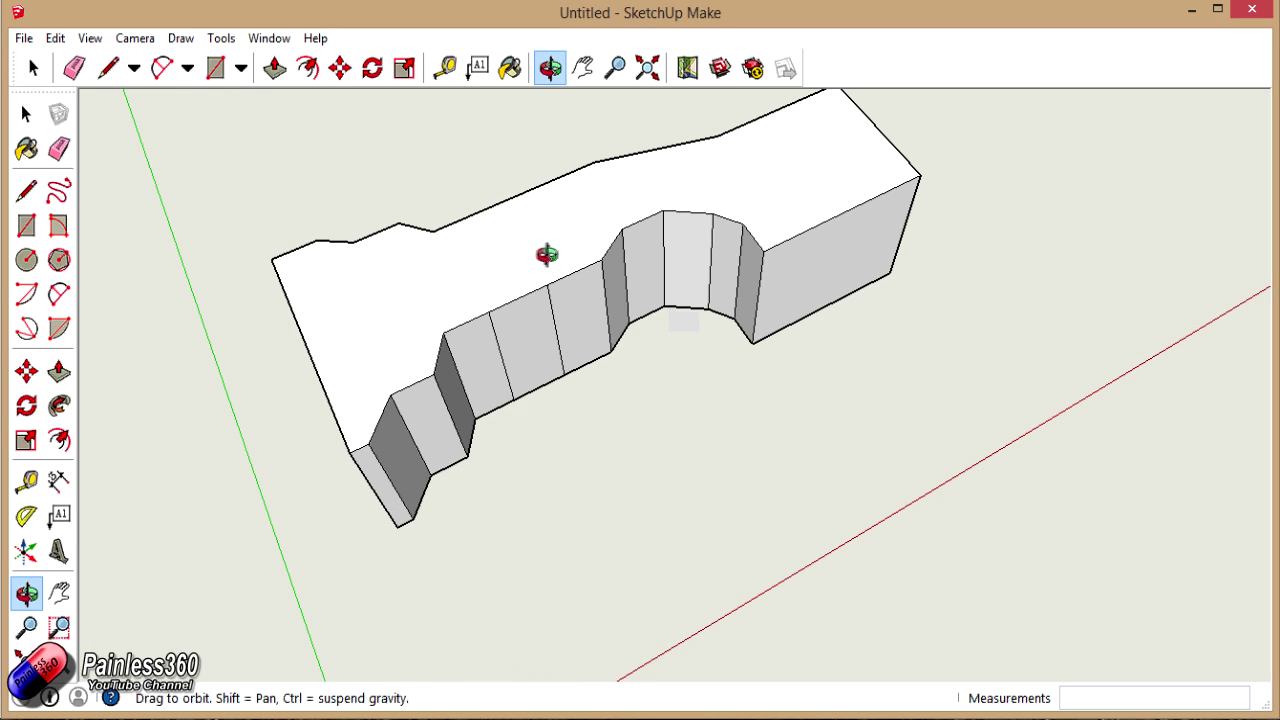
pyautogui.press('space')
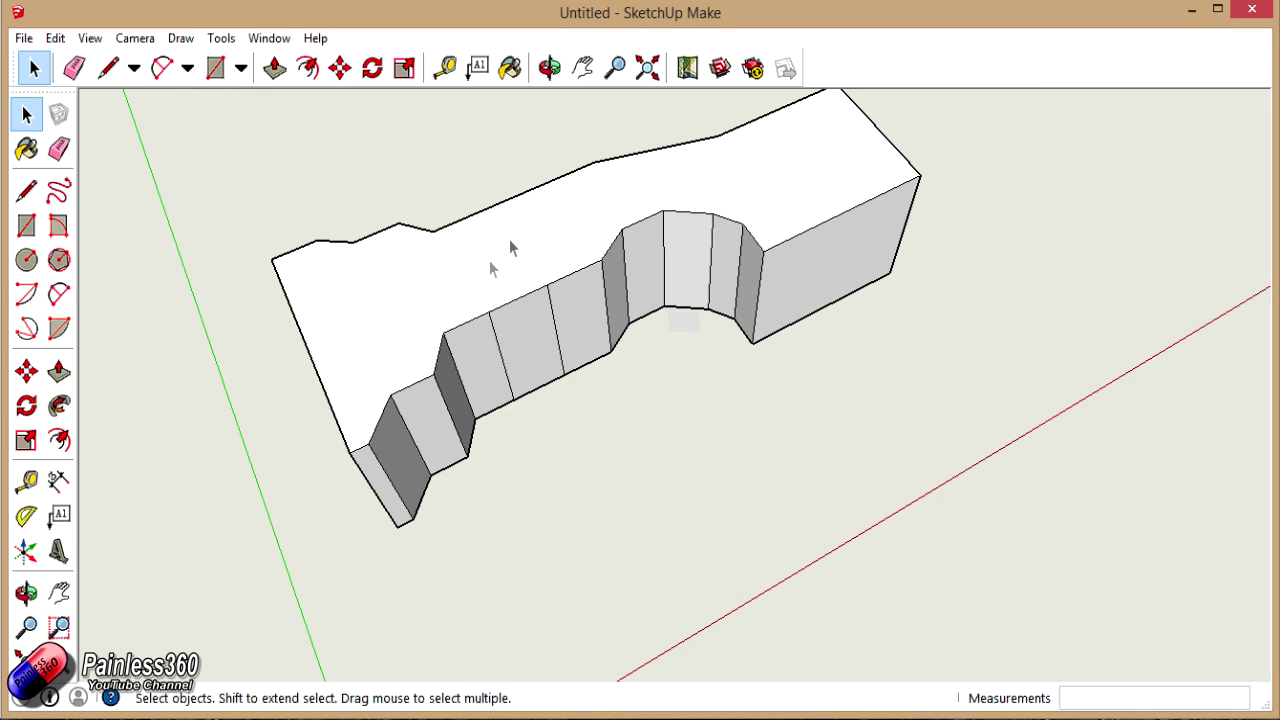
pyautogui.click(490, 263)
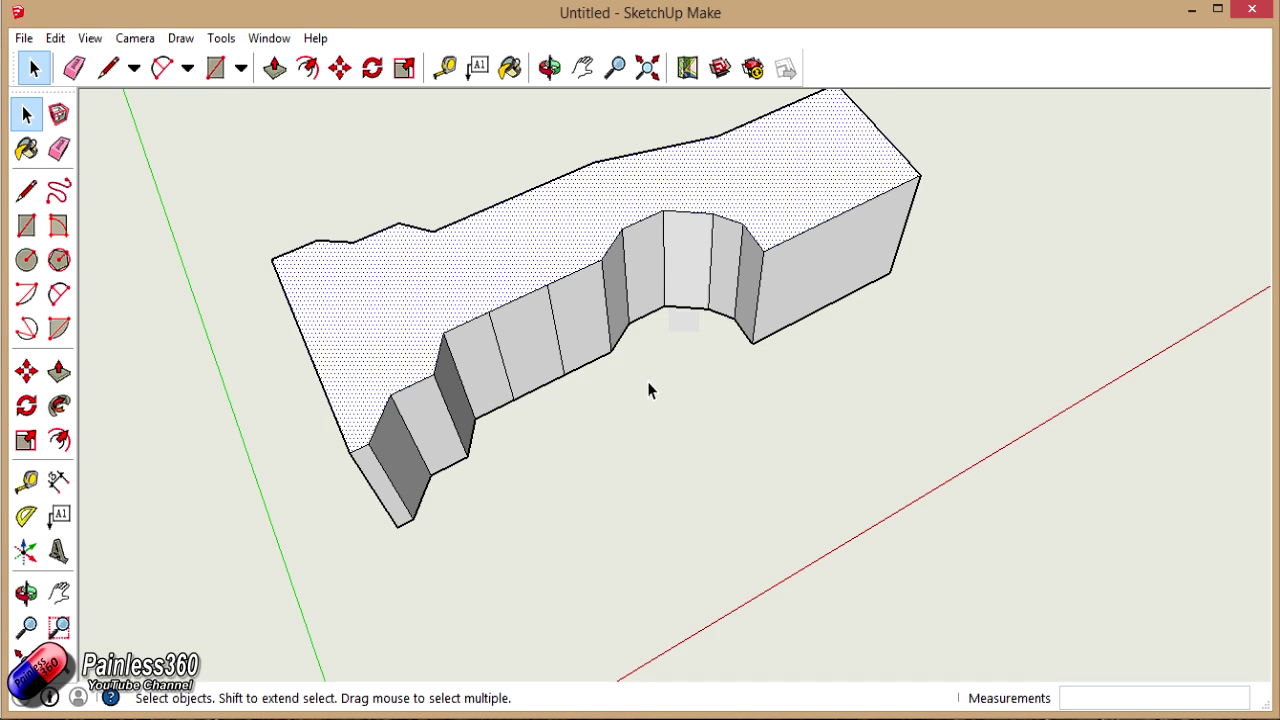
pyautogui.press('h')
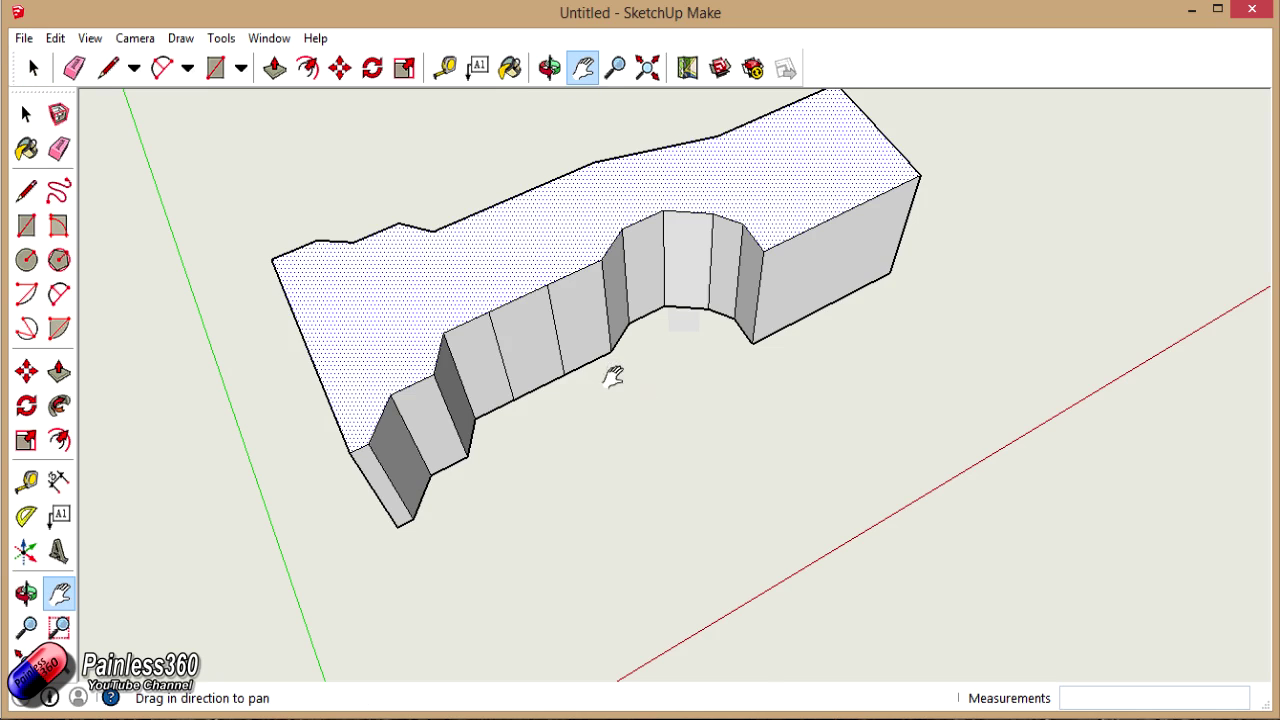
pyautogui.moveTo(608, 371); pyautogui.dragTo(636, 476)
pyautogui.scroll(1, 636, 476)
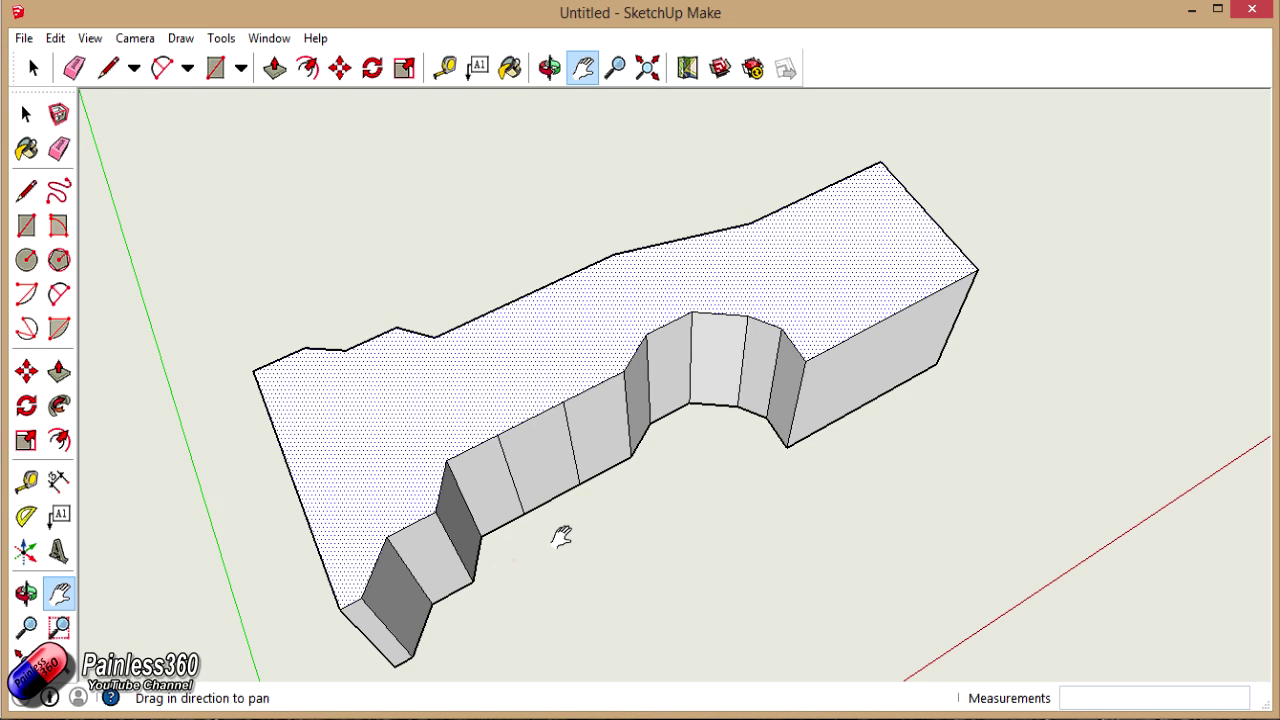
pyautogui.click(59, 405)
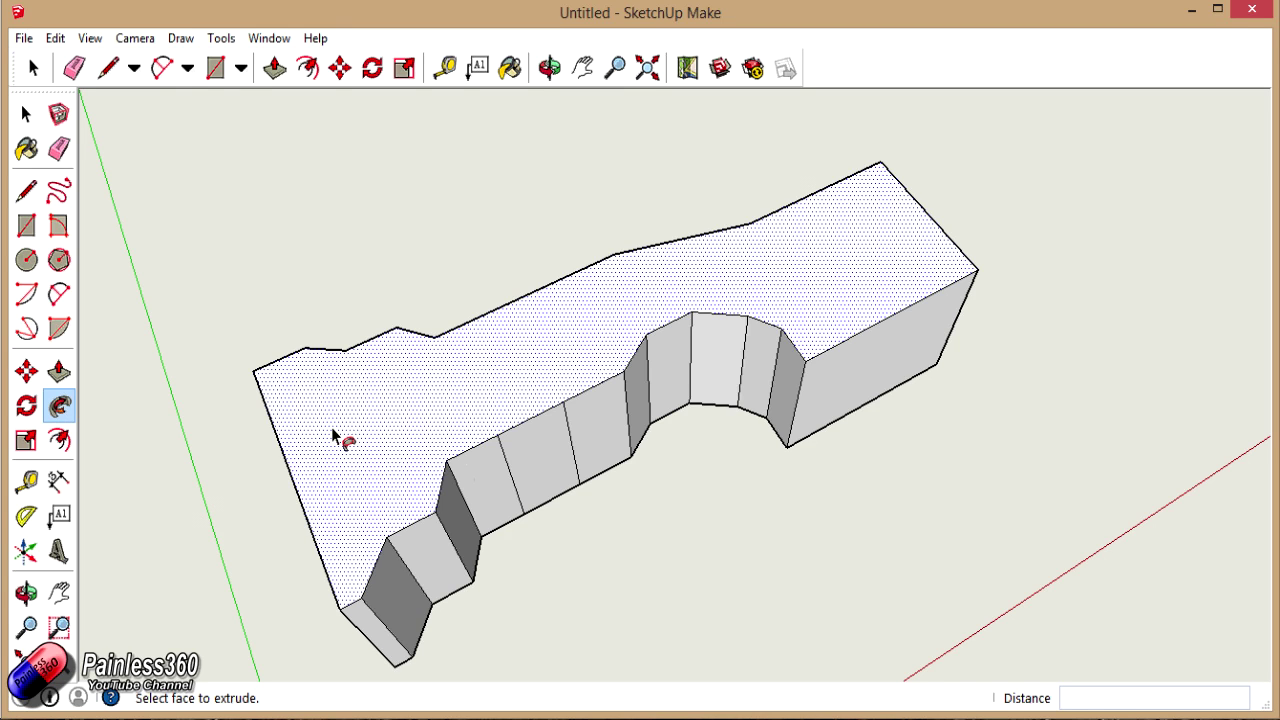
pyautogui.press('space')
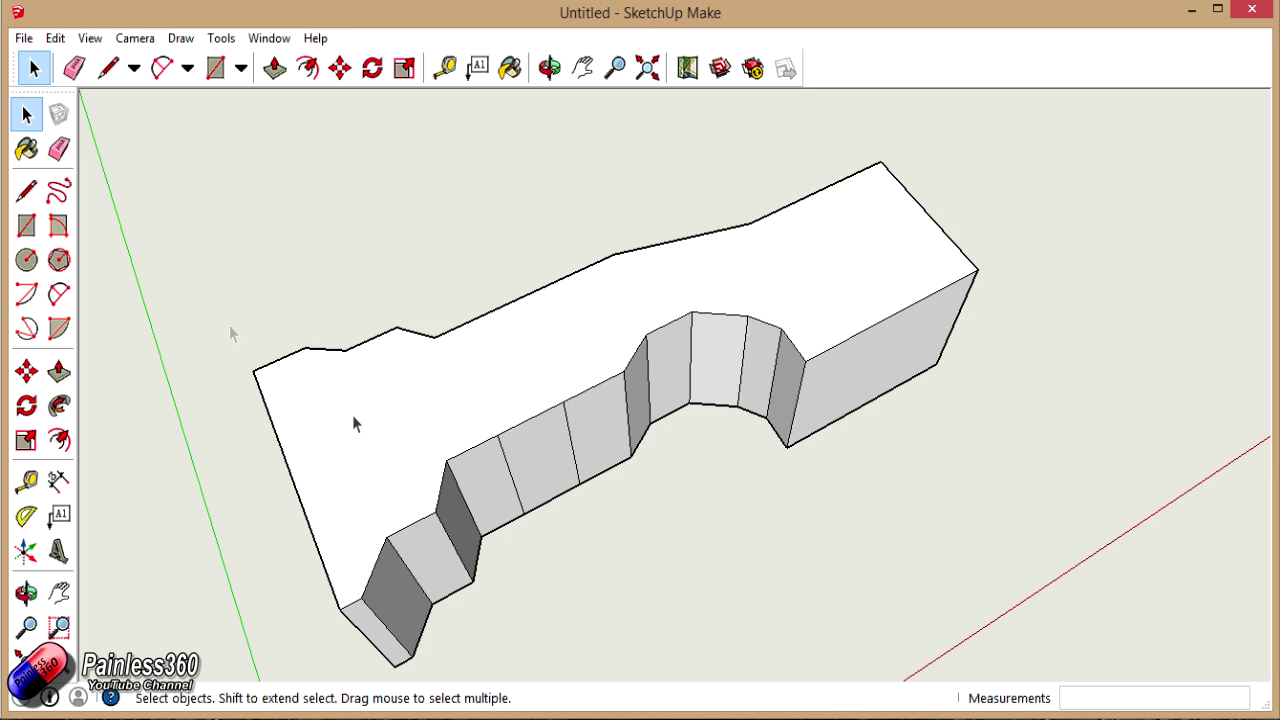
pyautogui.click(352, 416)
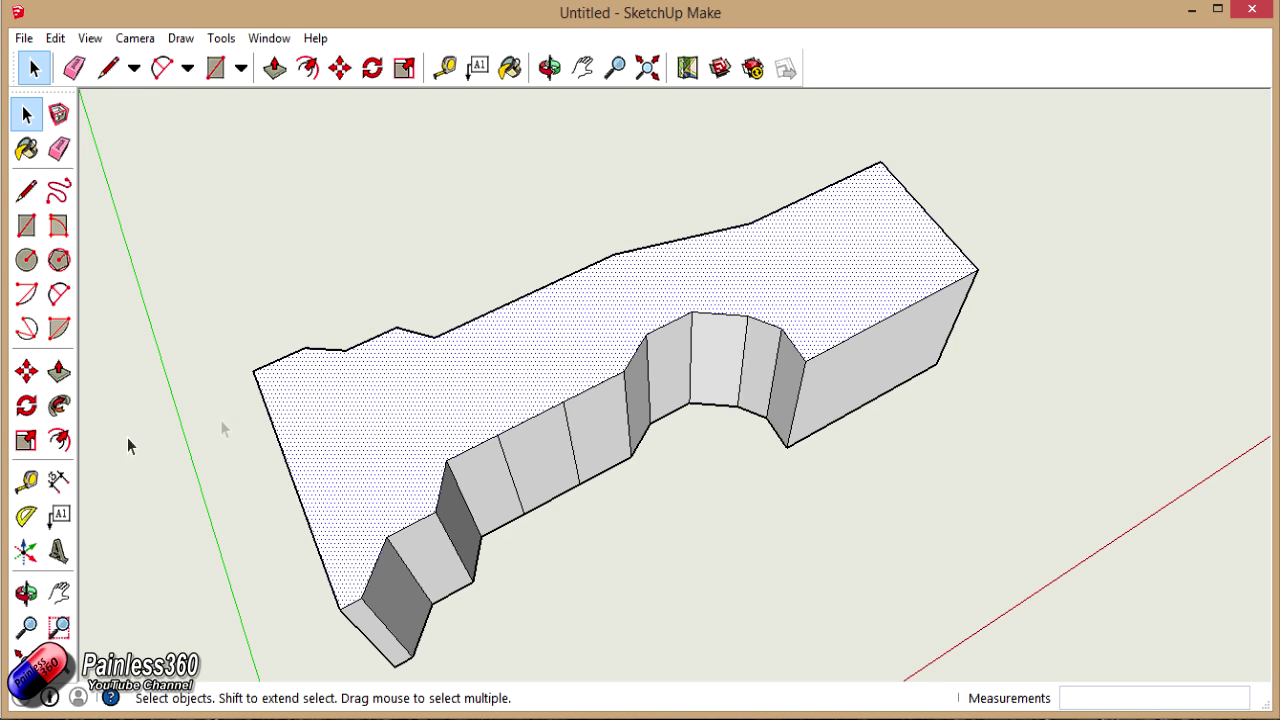
pyautogui.click(59, 442)
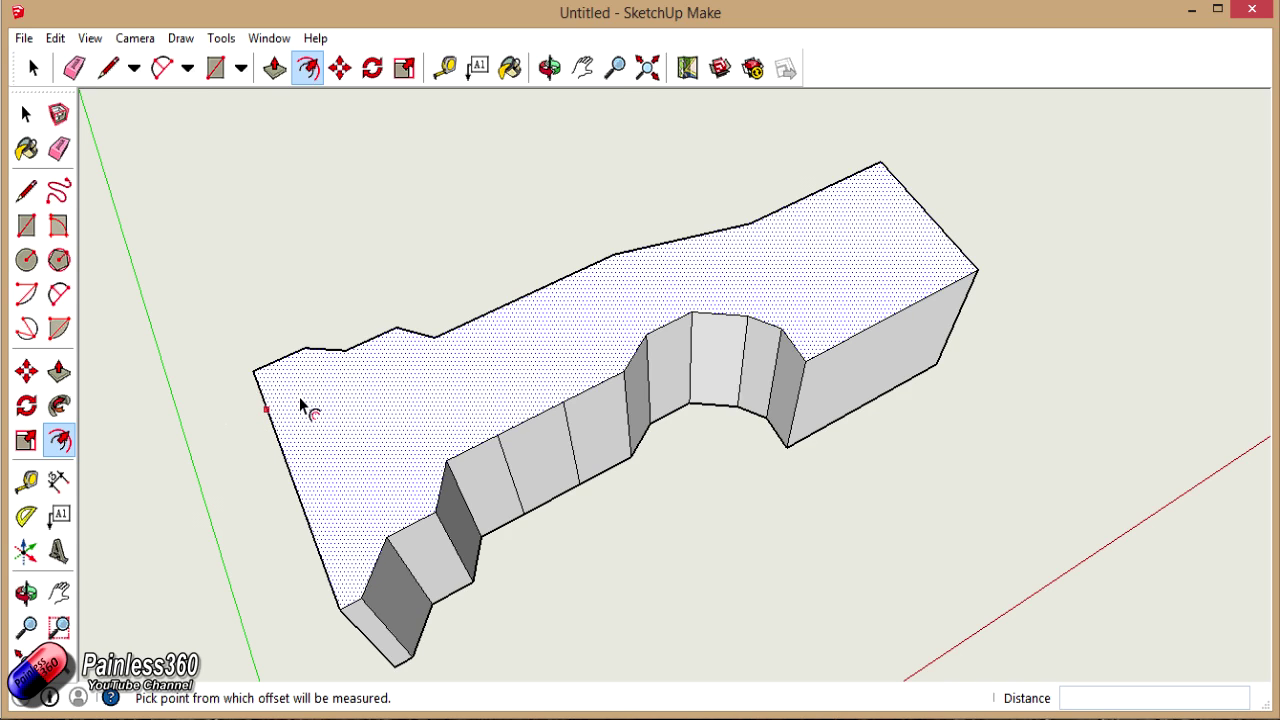
pyautogui.click(268, 404)
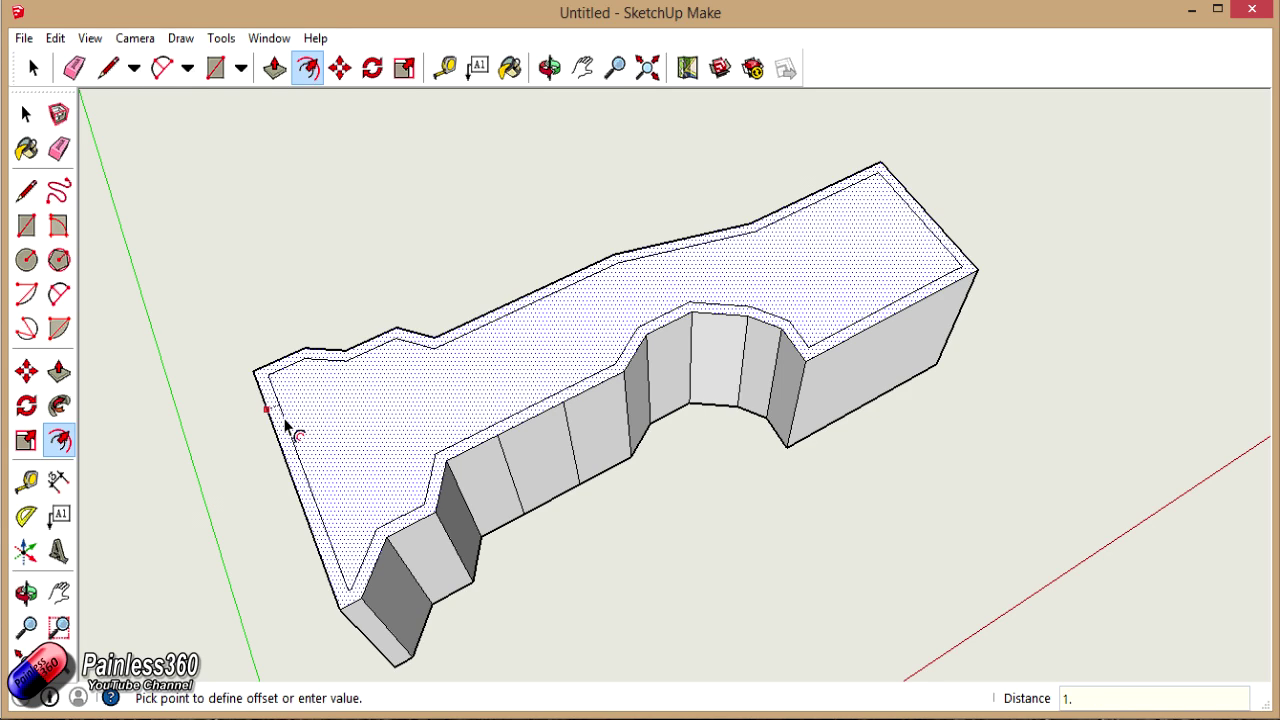
pyautogui.press('Return')
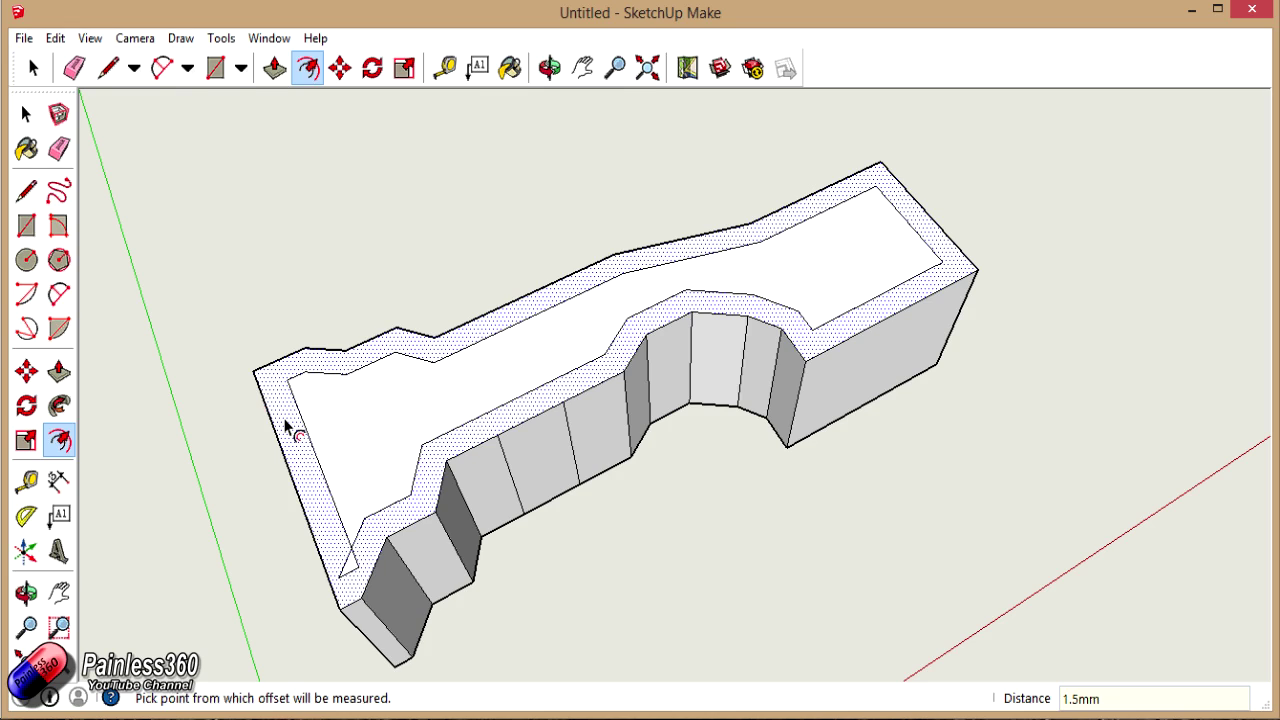
# Erase the small crossing lines where the offset outline overlaps itself at the narrow corner of the top face
pyautogui.press('space')
pyautogui.click(213, 452)
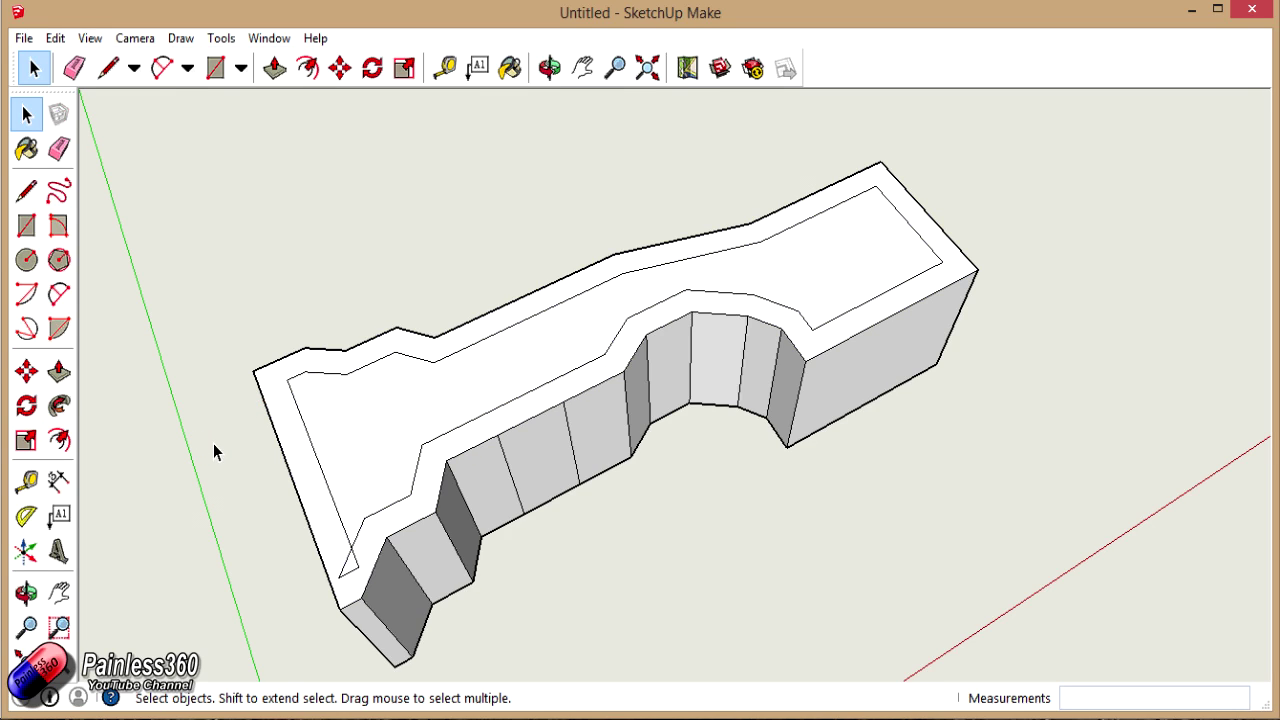
pyautogui.press('e')
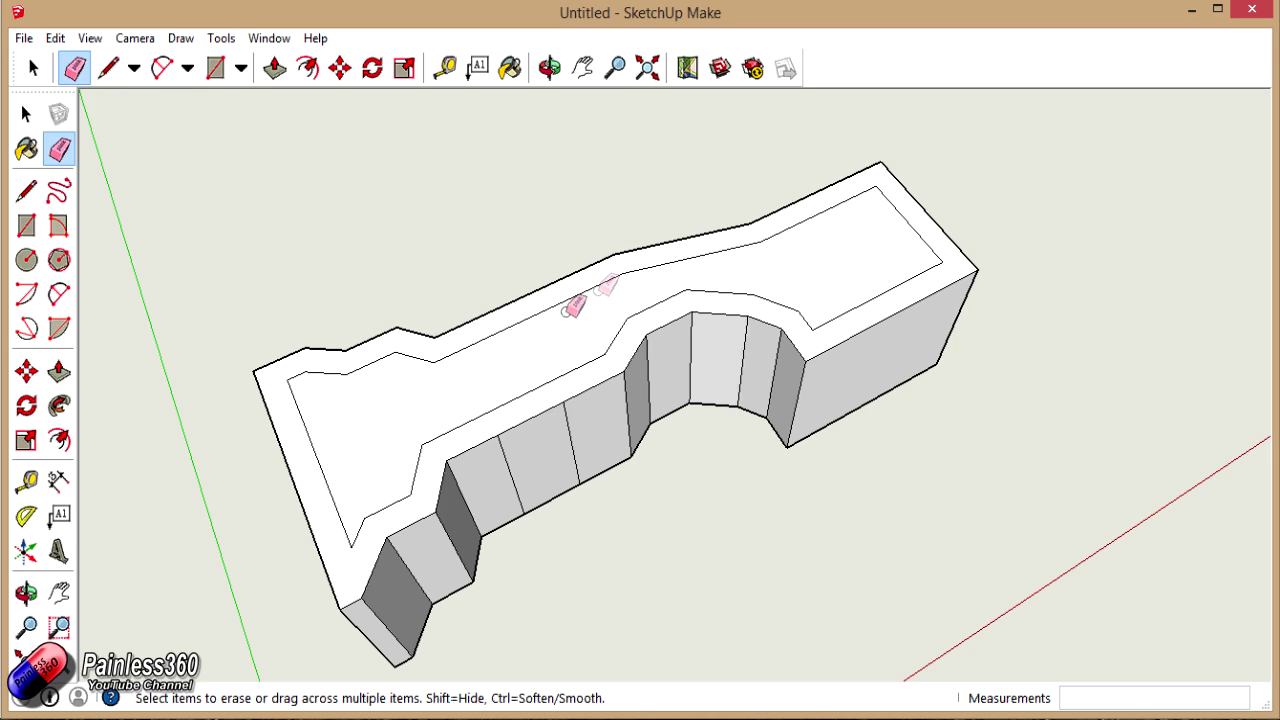
# Push the border strip around the top face down 1.5 mm to form a step around the edge
pyautogui.press('p')
pyautogui.click(486, 446)
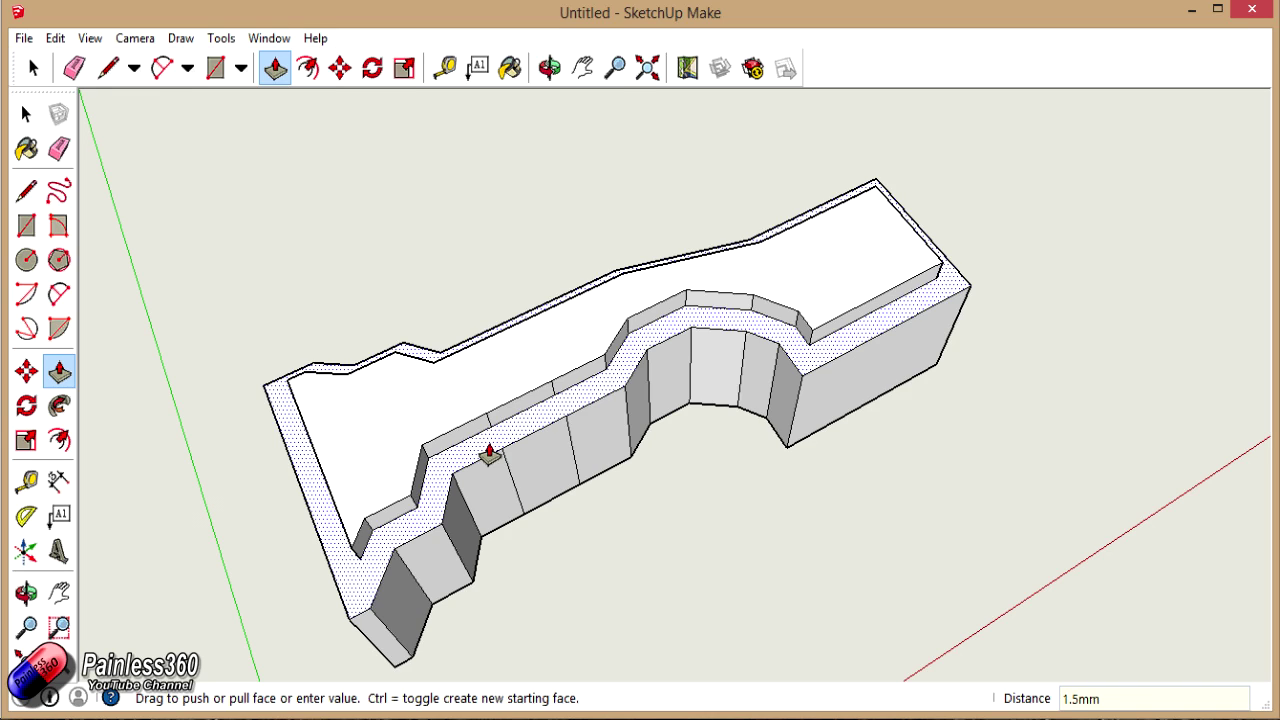
pyautogui.press('Return')
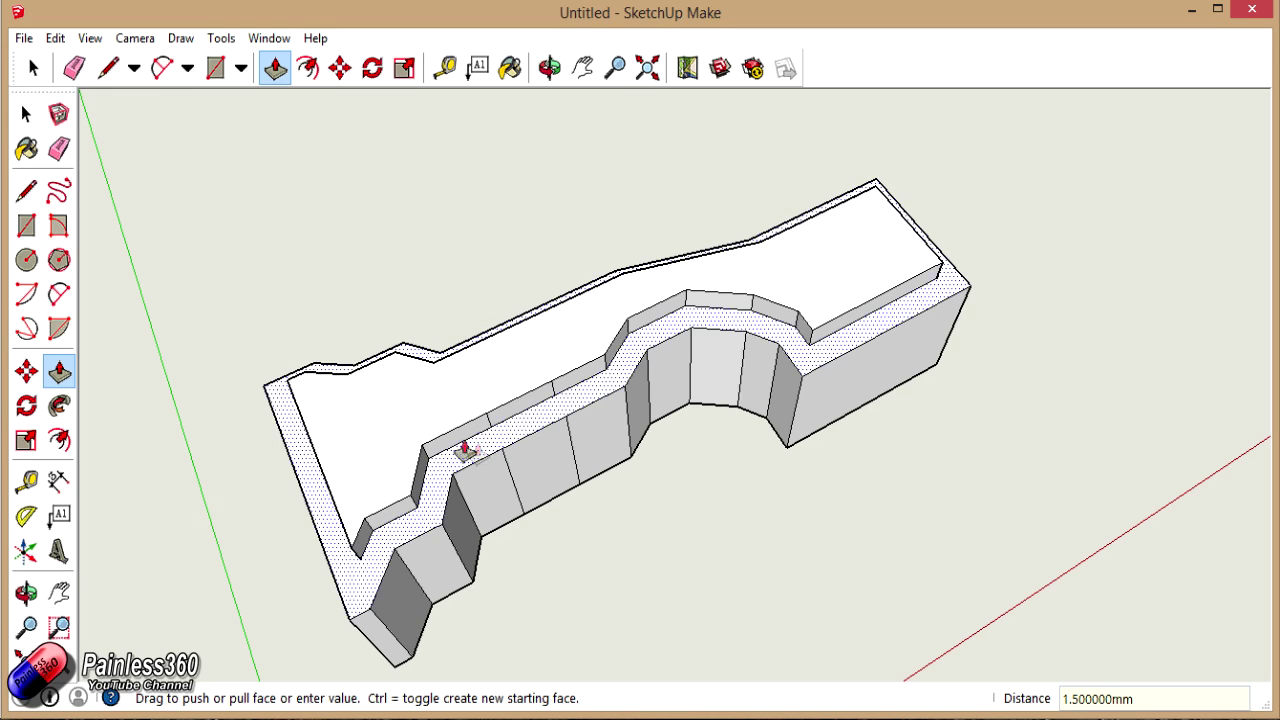
pyautogui.doubleClick(489, 455)
# Draw a triangular profile across the step, joining the raised inner edge, the step's inner corner and the part's outer edge
pyautogui.scroll(4, 470, 456)
pyautogui.scroll(-1, 464, 456)
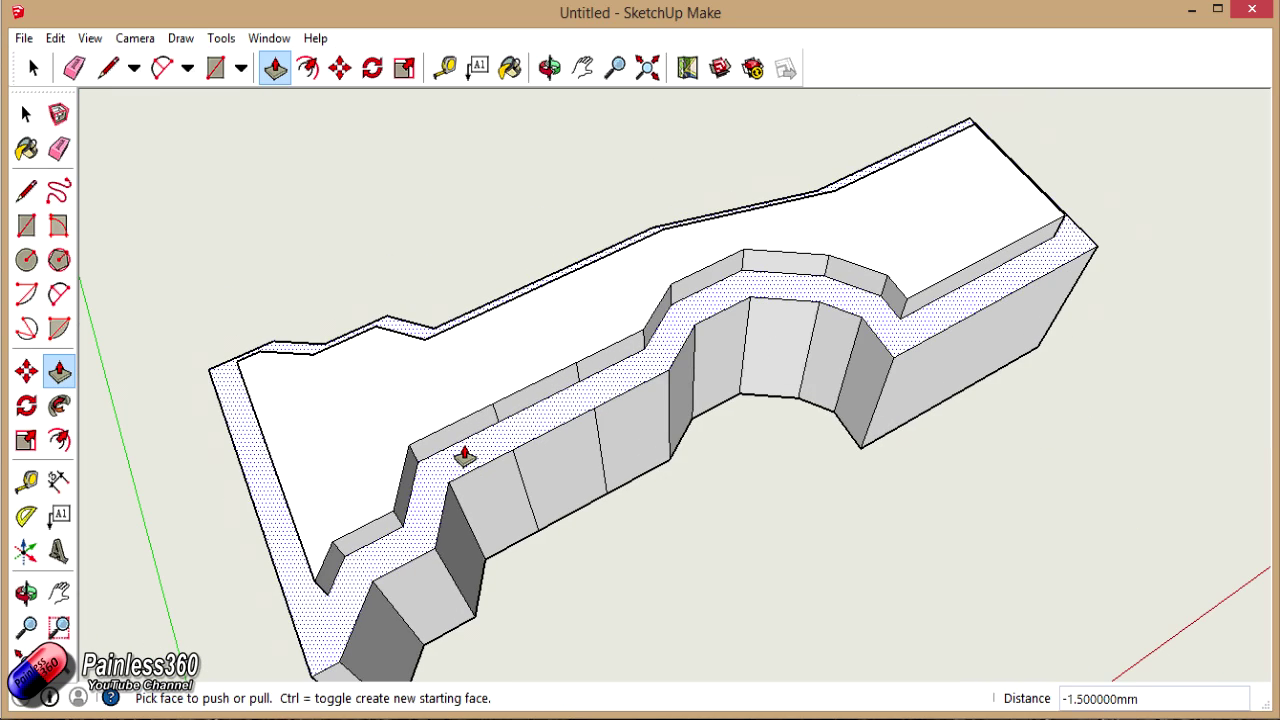
pyautogui.press('h')
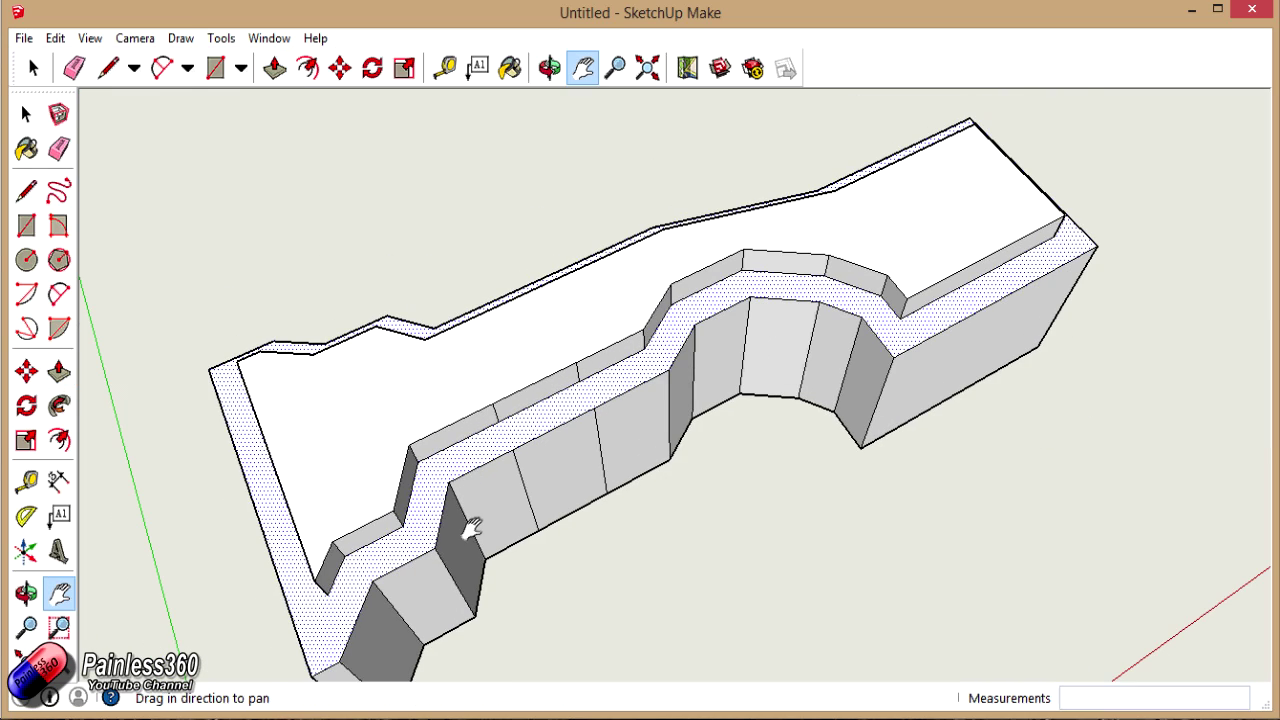
pyautogui.scroll(5, 531, 426)
pyautogui.scroll(4, 572, 445)
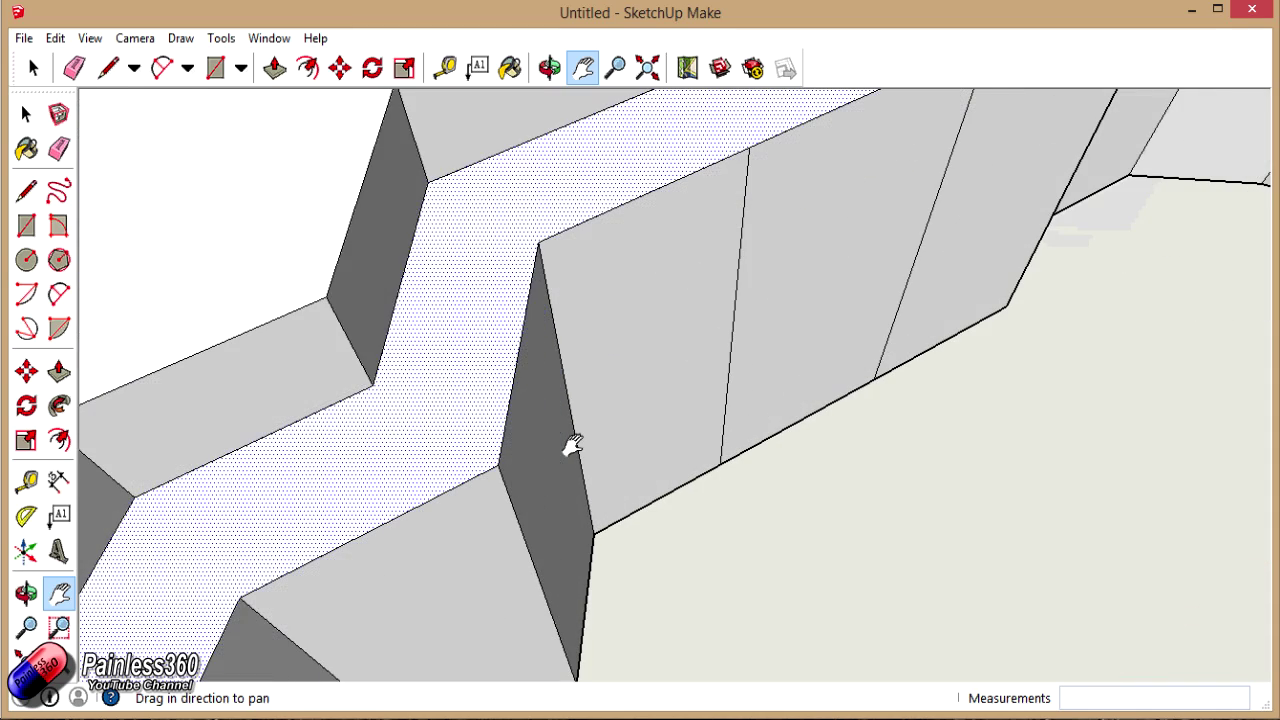
pyautogui.moveTo(634, 383); pyautogui.dragTo(528, 543)
pyautogui.press('l')
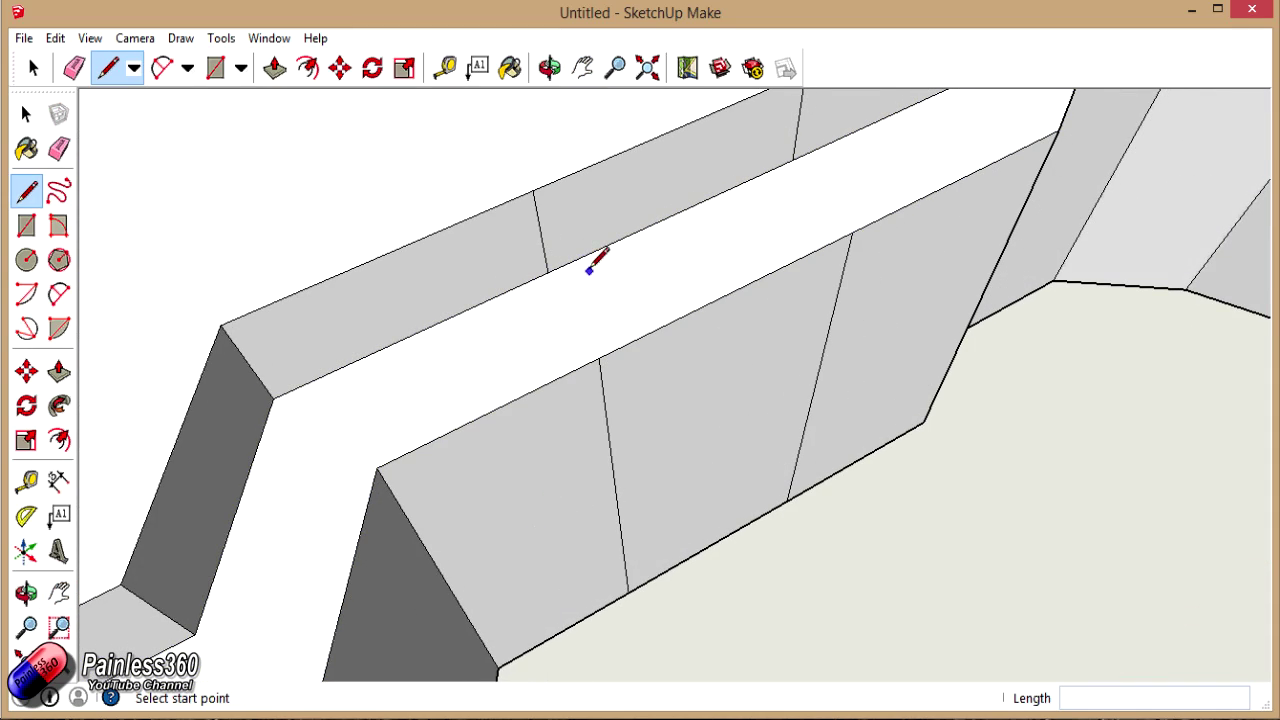
pyautogui.click(548, 271)
pyautogui.click(599, 358)
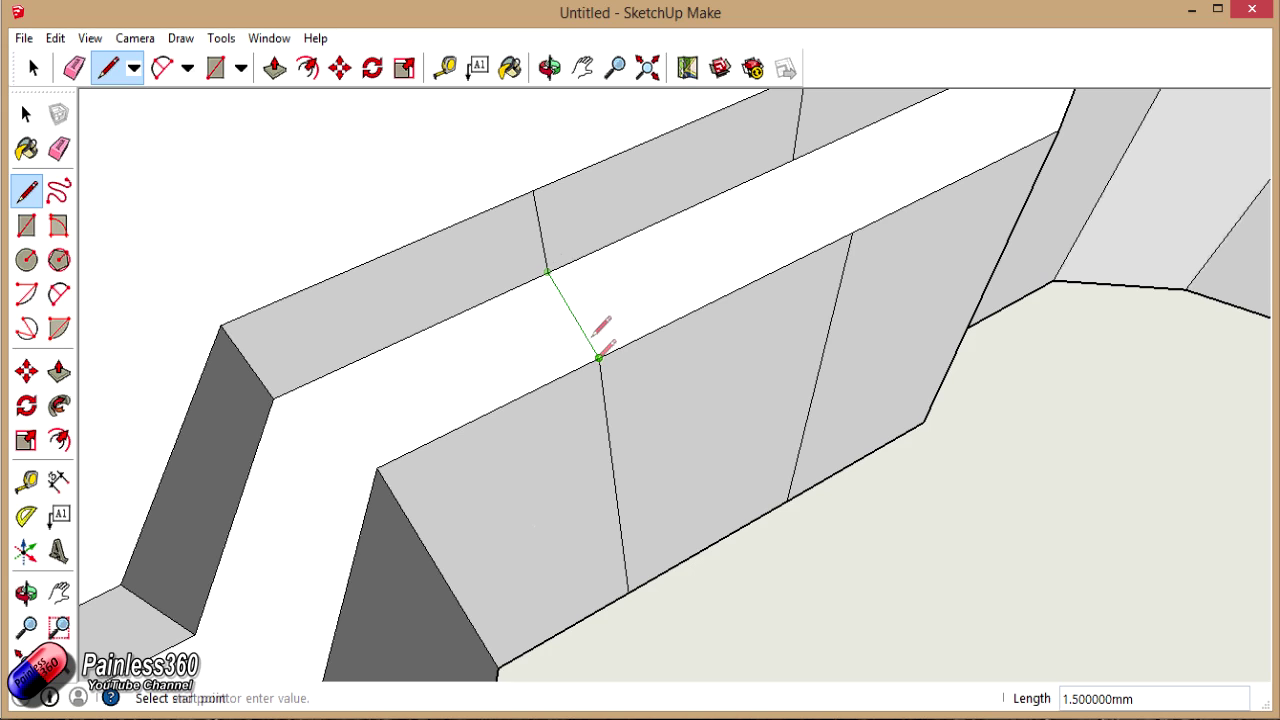
pyautogui.click(533, 190)
pyautogui.click(600, 360)
# Sweep the triangular profile around the perimeter of the raised top face with Follow Me to form a chamfer
pyautogui.press('o')
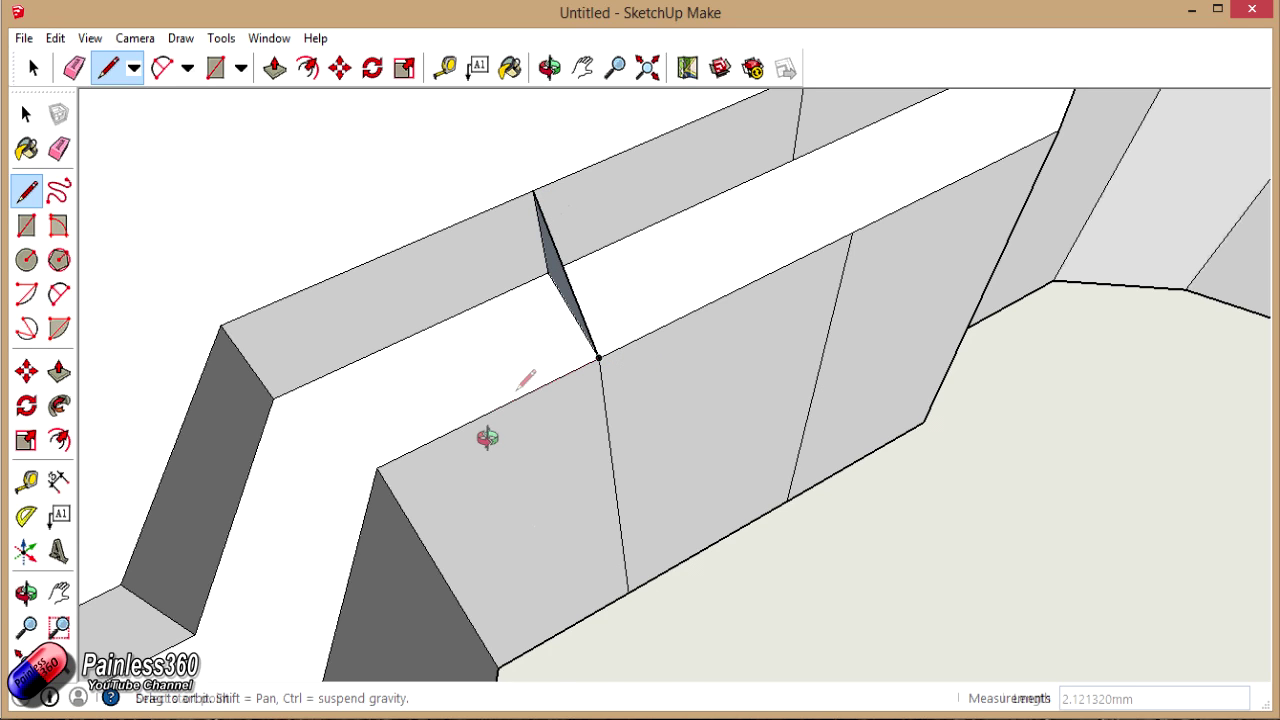
pyautogui.moveTo(486, 437); pyautogui.dragTo(571, 380)
pyautogui.scroll(-6, 571, 380)
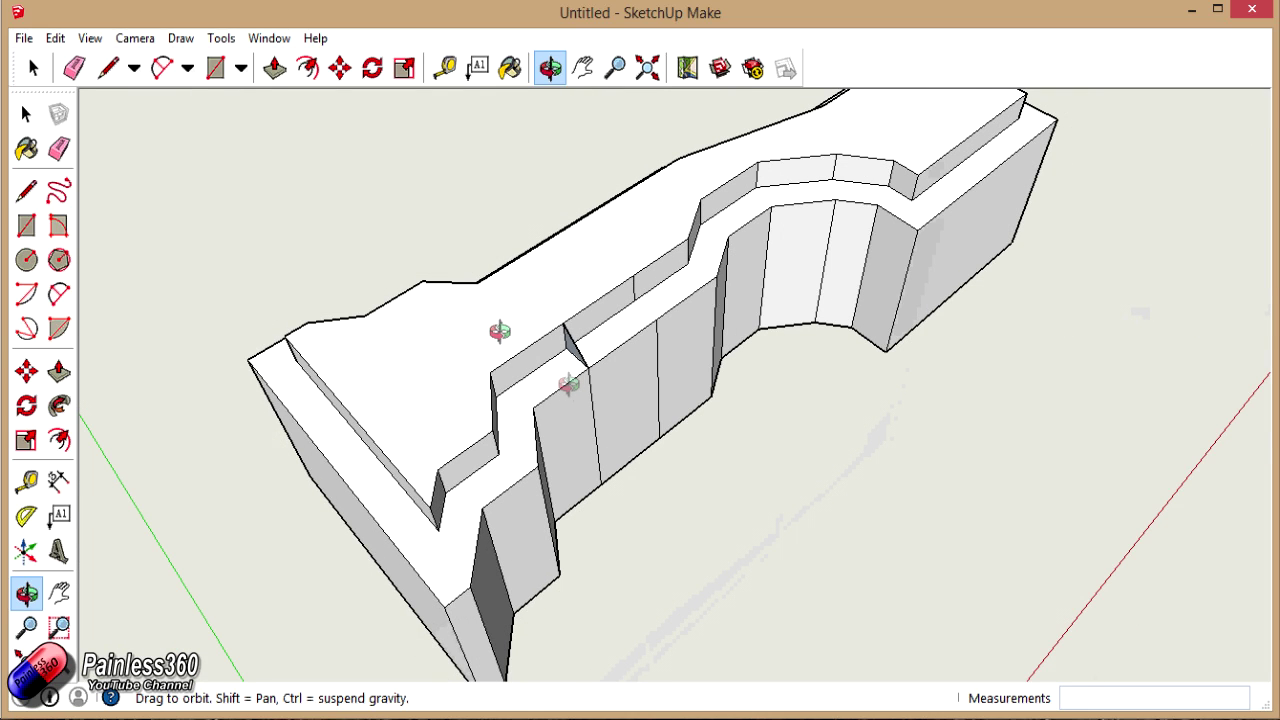
pyautogui.press('space')
pyautogui.click(506, 329)
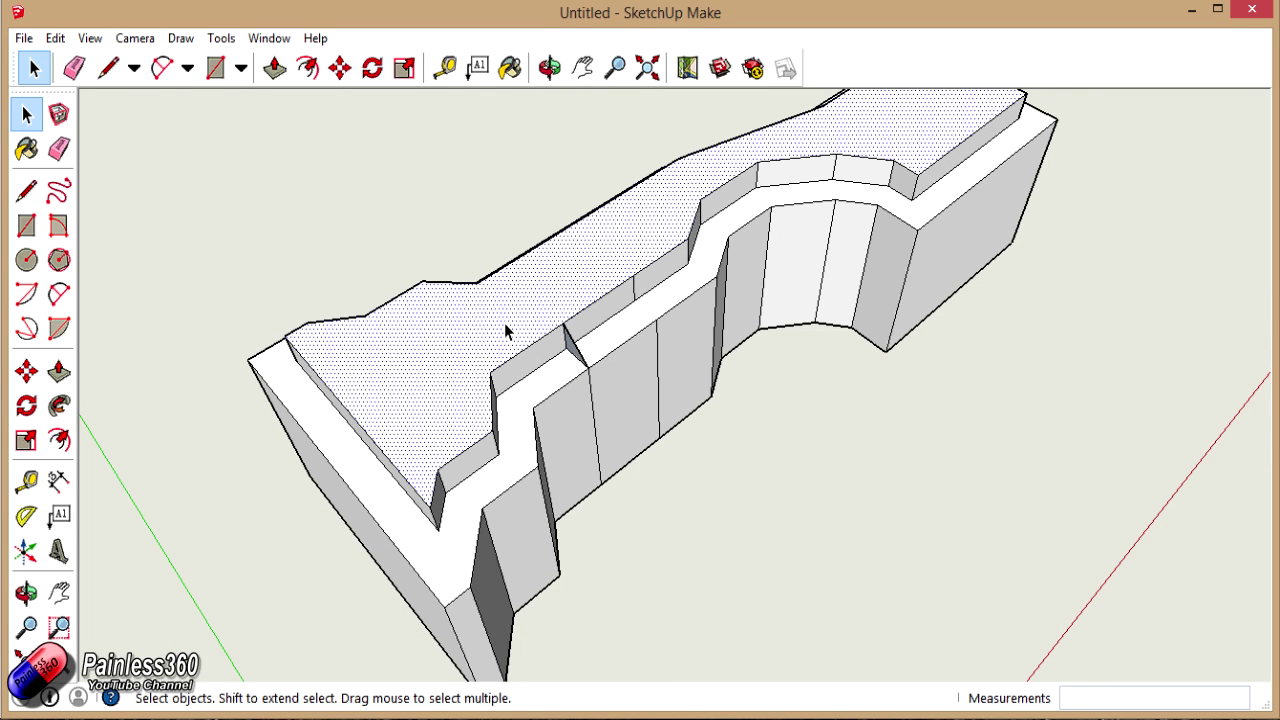
pyautogui.click(60, 405)
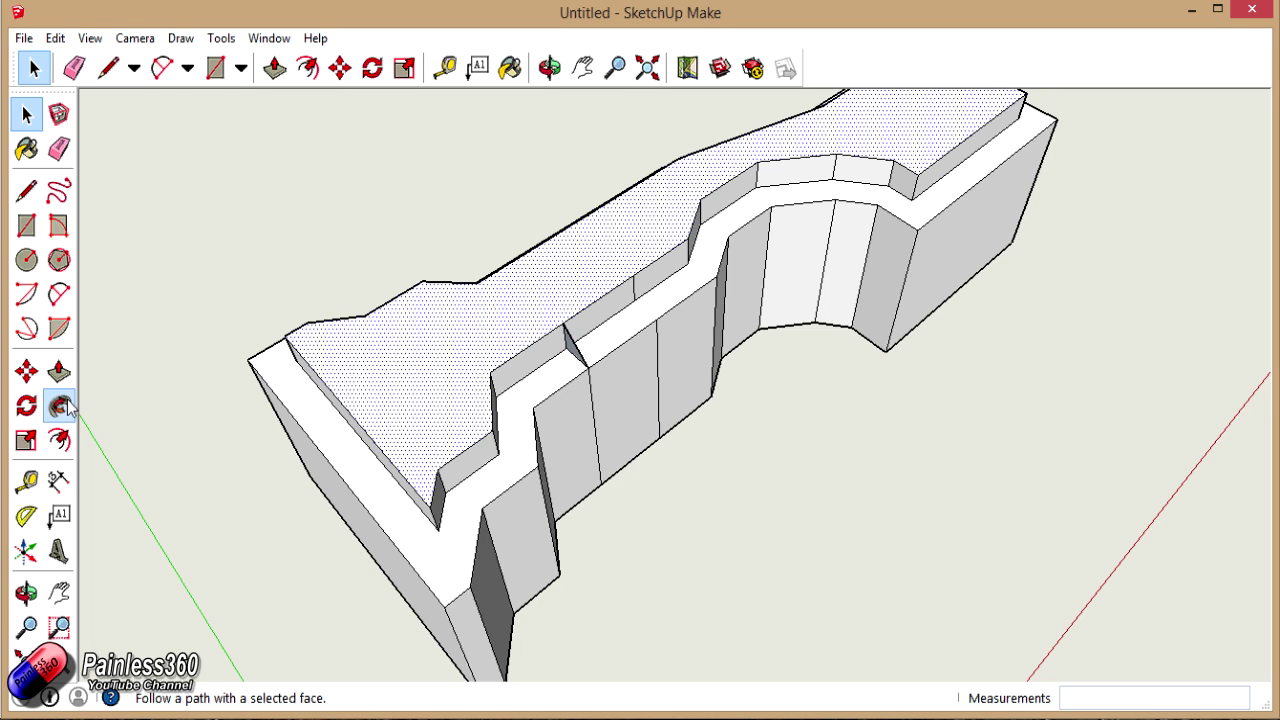
pyautogui.click(570, 347)
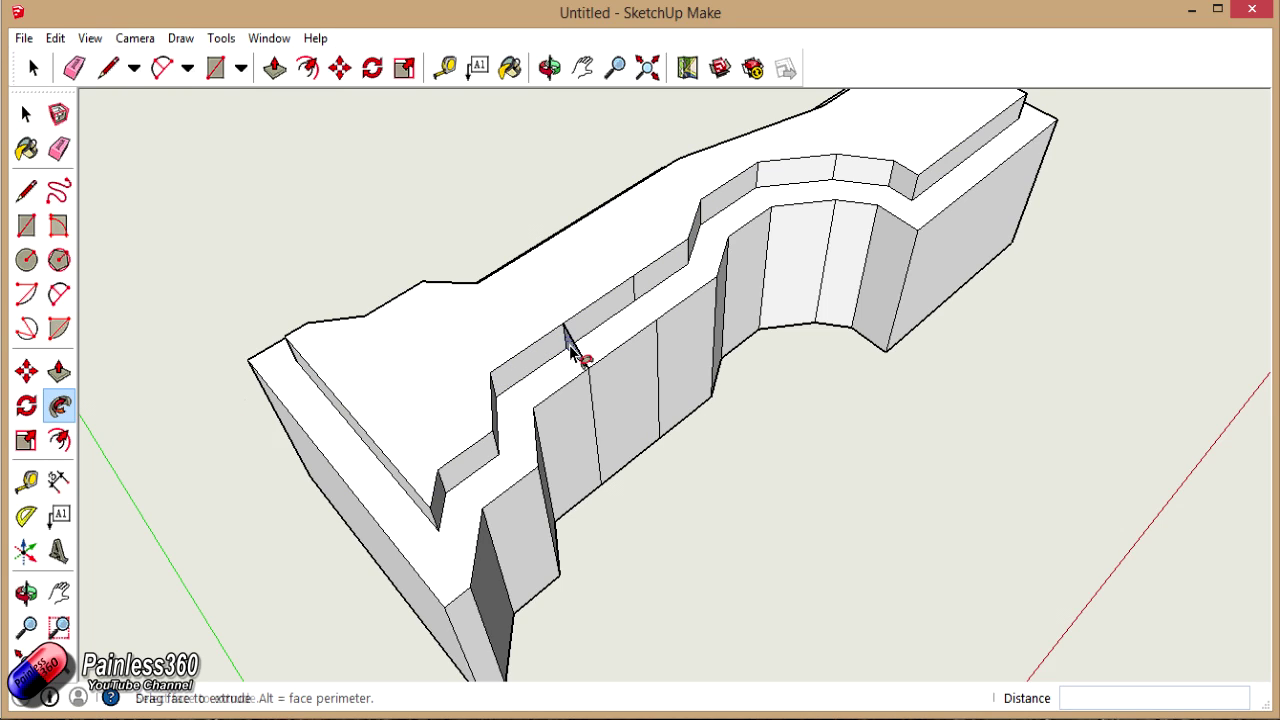
pyautogui.keyDown('alt'); pyautogui.click(571, 352); pyautogui.keyUp('alt')
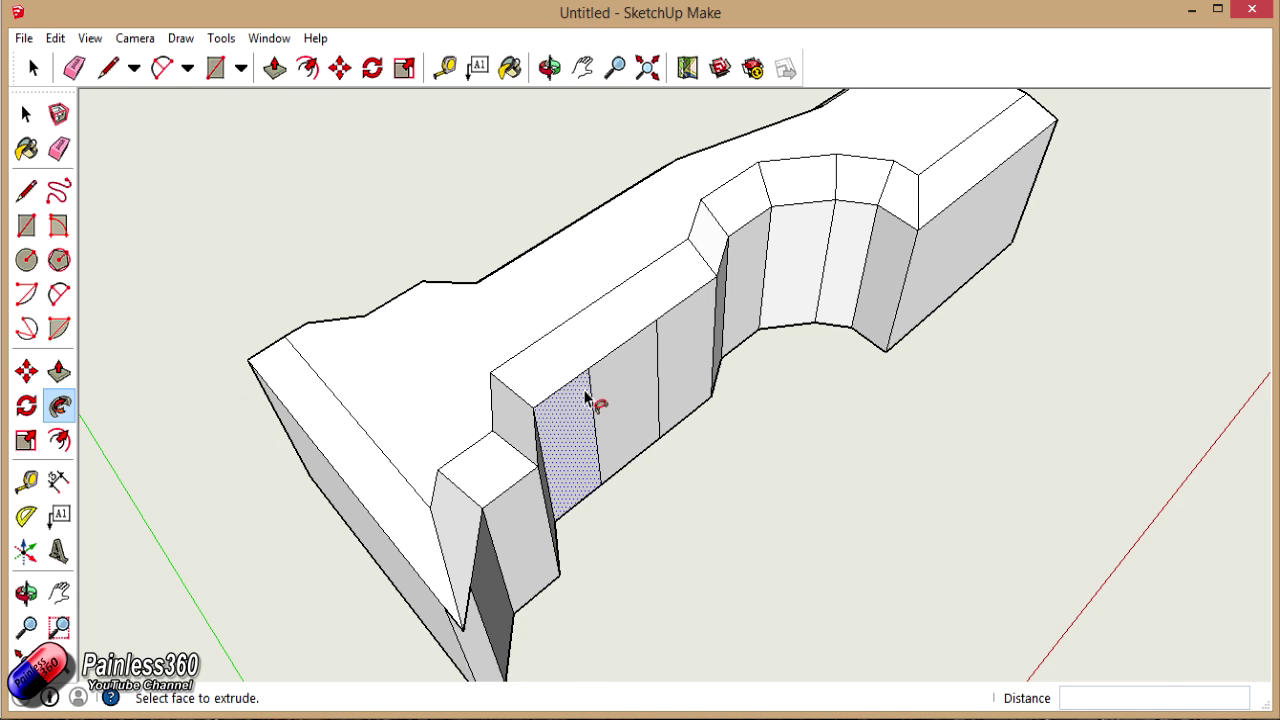
# Draw two lines at the overhanging chamfer tip, joining the top face's corner to the outer edges on both sides
pyautogui.moveTo(591, 400); pyautogui.dragTo(391, 343, button='middle')
pyautogui.scroll(5, 487, 392)
pyautogui.moveTo(487, 392); pyautogui.dragTo(508, 253, button='middle')
pyautogui.moveTo(508, 253)
pyautogui.mouseDown()
pyautogui.moveTo(423, 409)
pyautogui.moveTo(380, 457)
pyautogui.moveTo(435, 477)
pyautogui.mouseUp()
pyautogui.press('l')
pyautogui.click(446, 535)
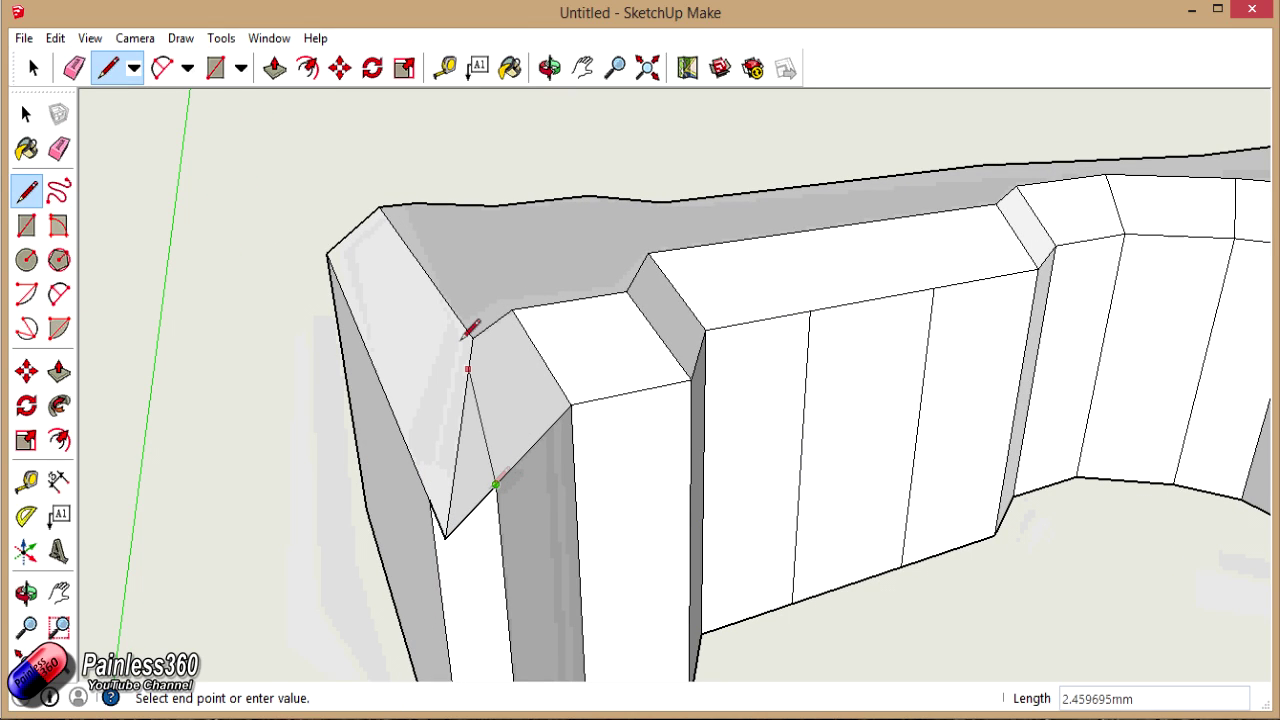
pyautogui.click(473, 338)
pyautogui.click(436, 503)
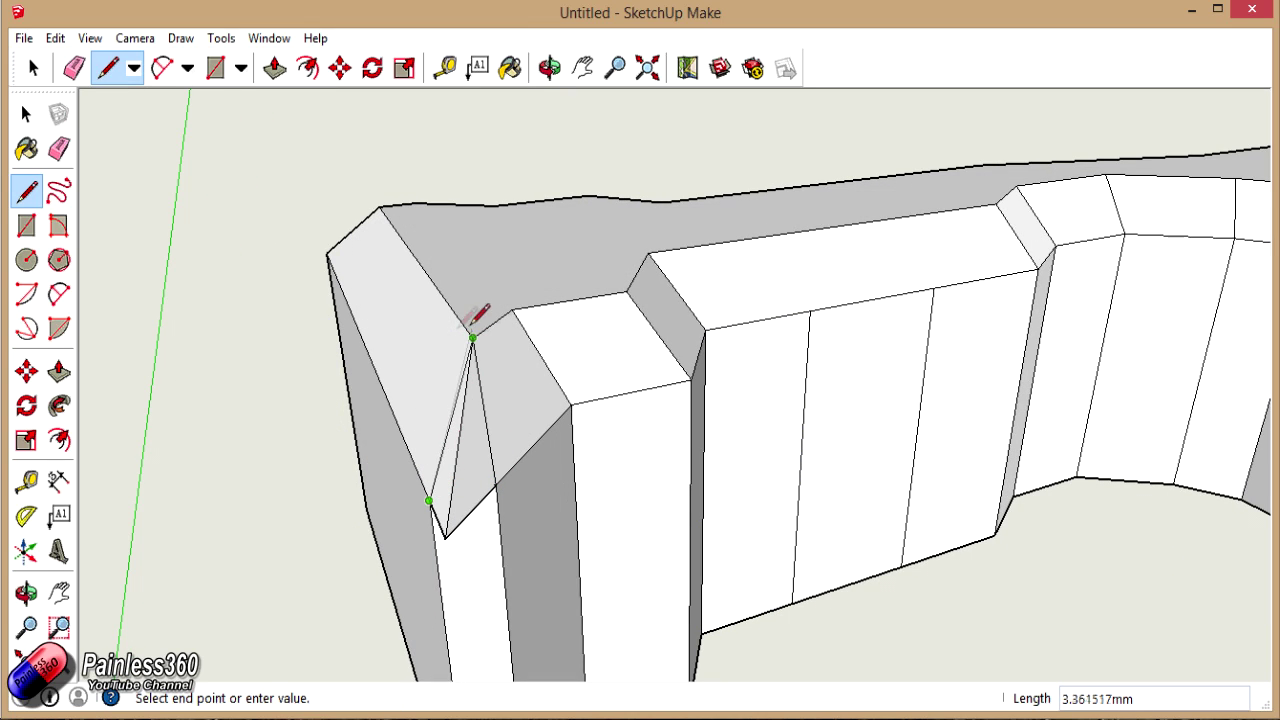
pyautogui.click(475, 336)
# Erase the overhanging tip of the chamfer at the narrow corner
pyautogui.press('e')
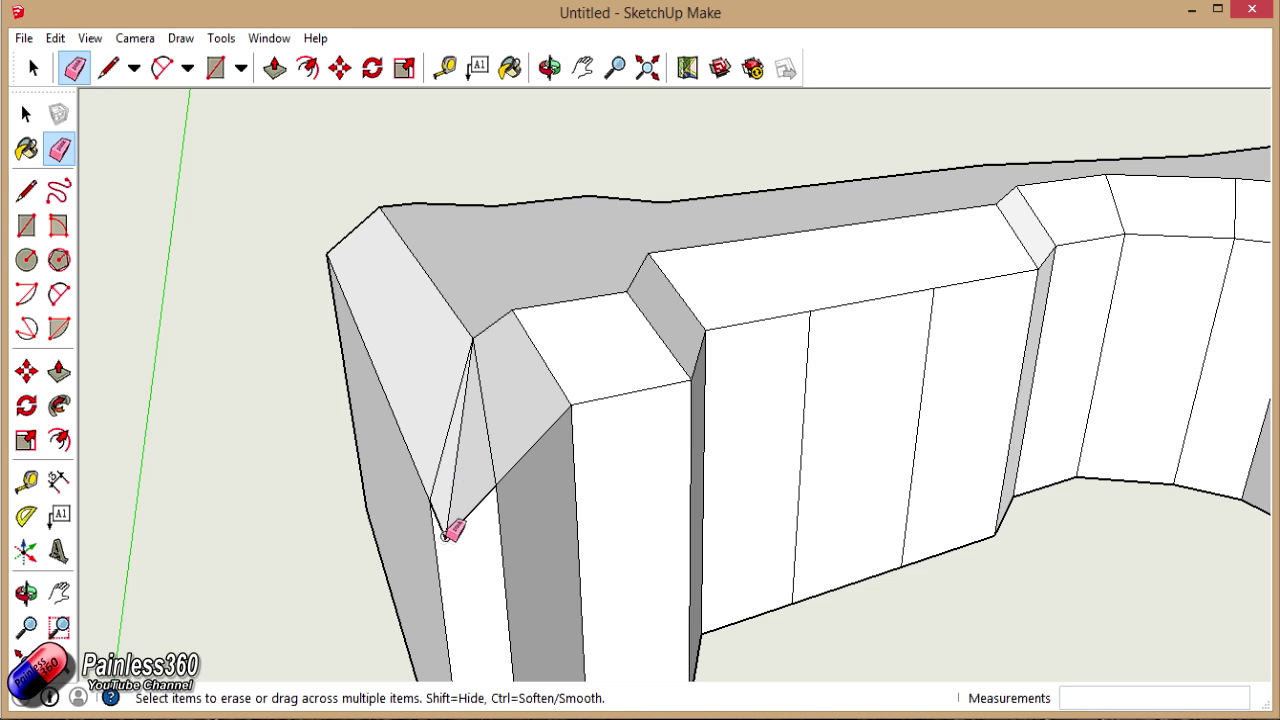
pyautogui.click(449, 529)
pyautogui.scroll(-5, 520, 500)
pyautogui.moveTo(680, 484); pyautogui.dragTo(738, 594, button='middle')
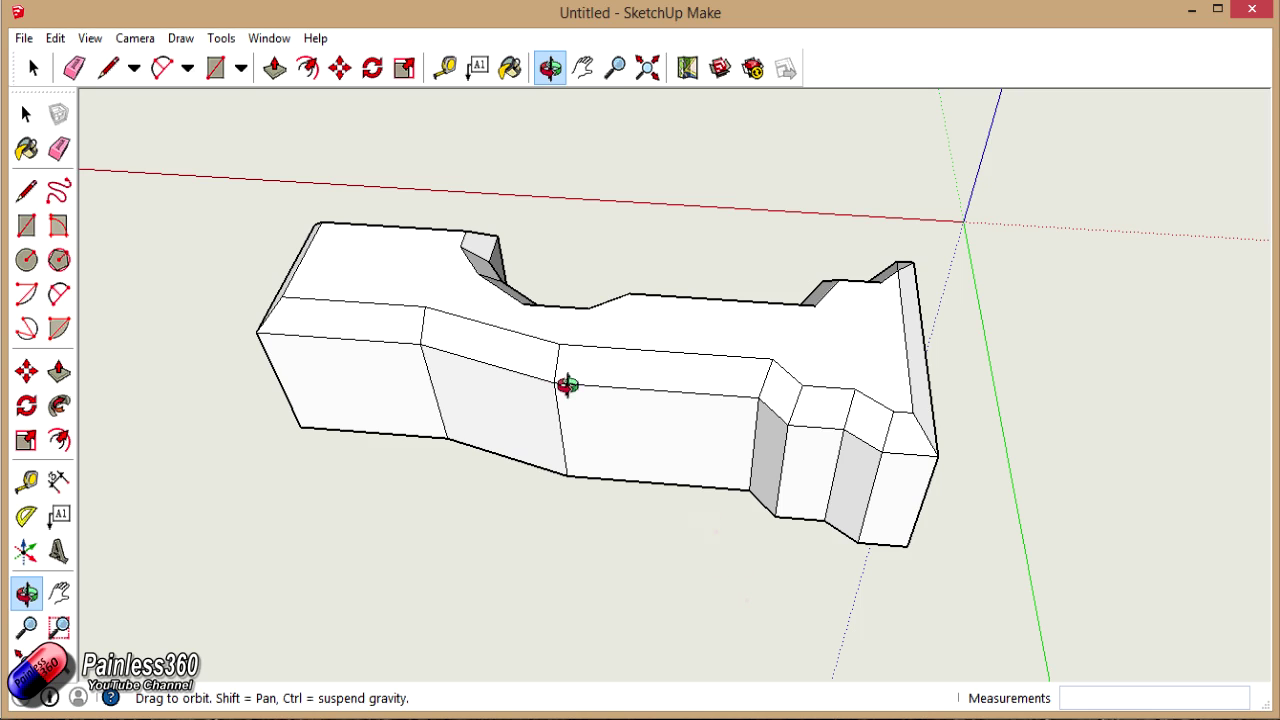
pyautogui.moveTo(566, 383); pyautogui.dragTo(485, 404, button='middle')
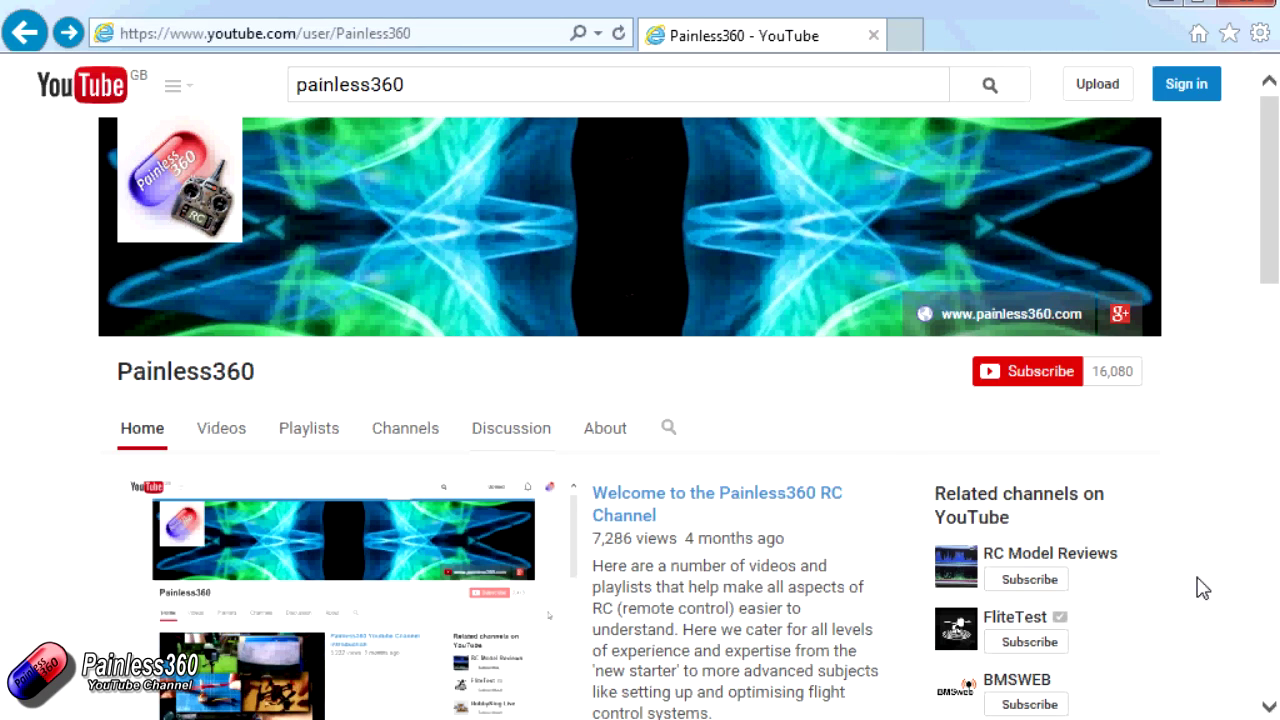
# Open the playlists of the Painless360 YouTube channel in the browser
pyautogui.click(314, 443)
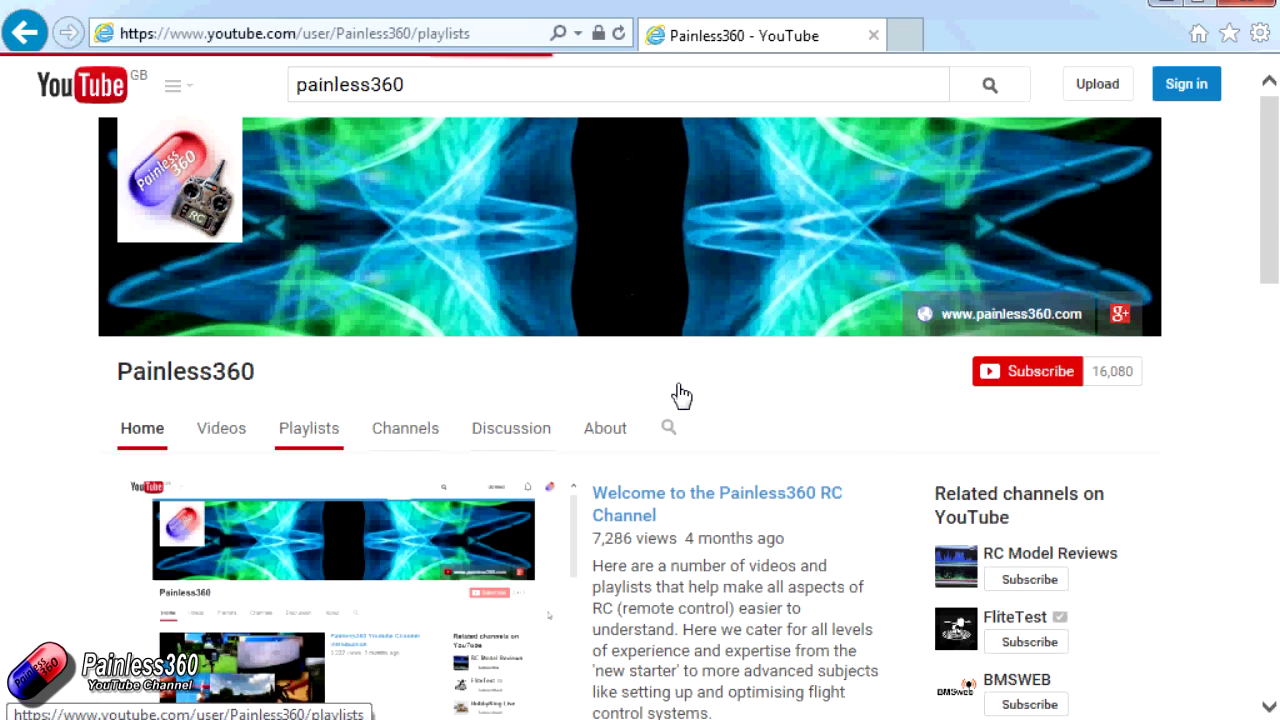